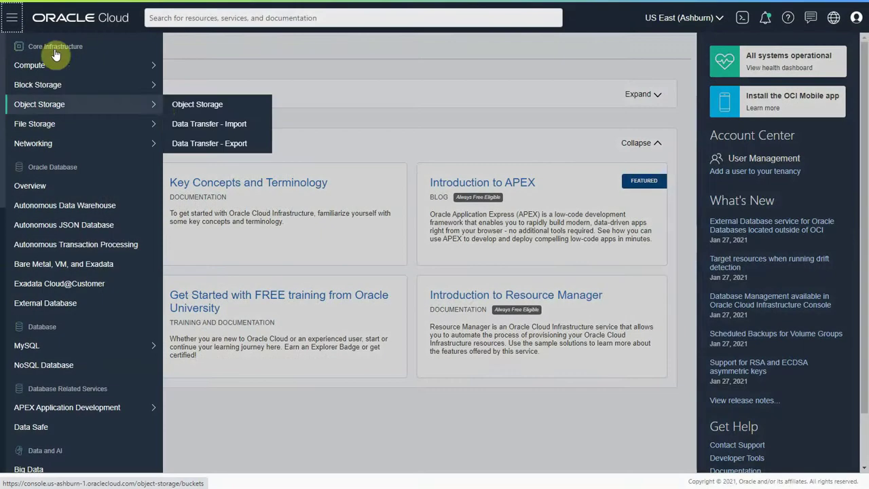
Create a private Standard bucket named bucket-oap-reports in the oacpm compartment.
{"action": "left_click", "coordinate": [195, 108]}
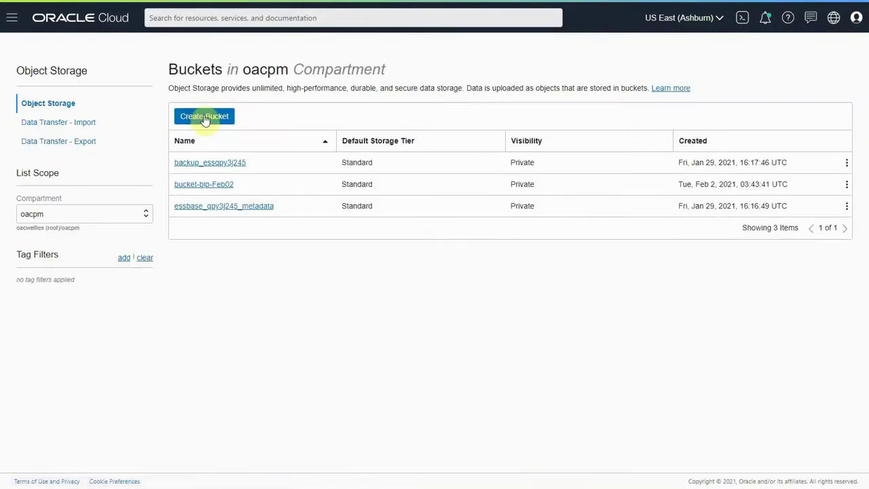
{"action": "left_click", "coordinate": [205, 117]}
{"action": "type", "text": "bucket-oap-reports"}
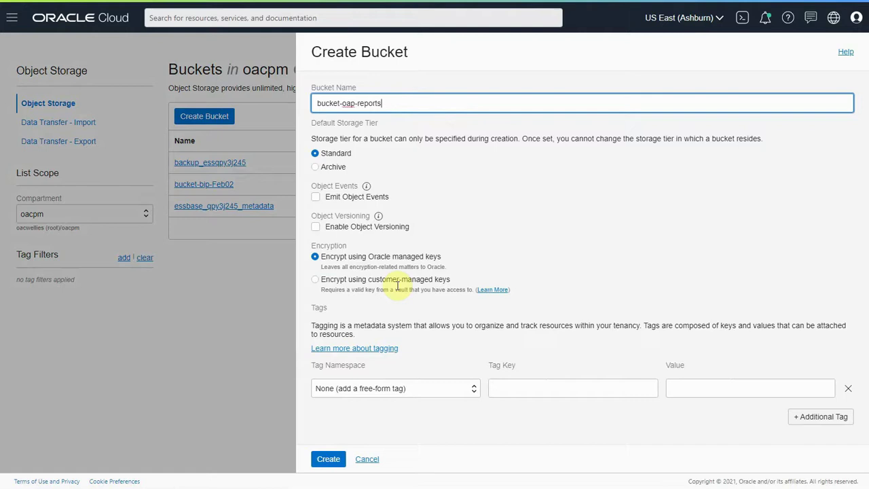
{"action": "left_click", "coordinate": [329, 459]}
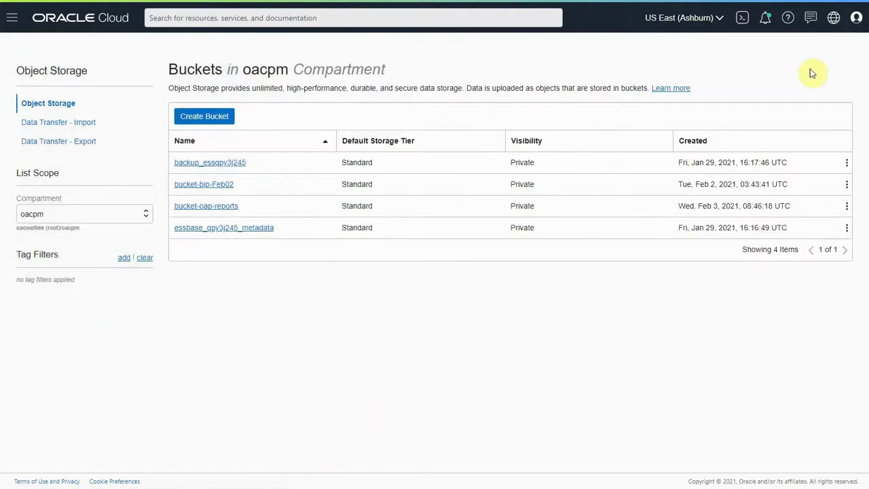
Add a second API key to the user by pasting the PEM public key.
{"action": "left_click", "coordinate": [857, 19]}
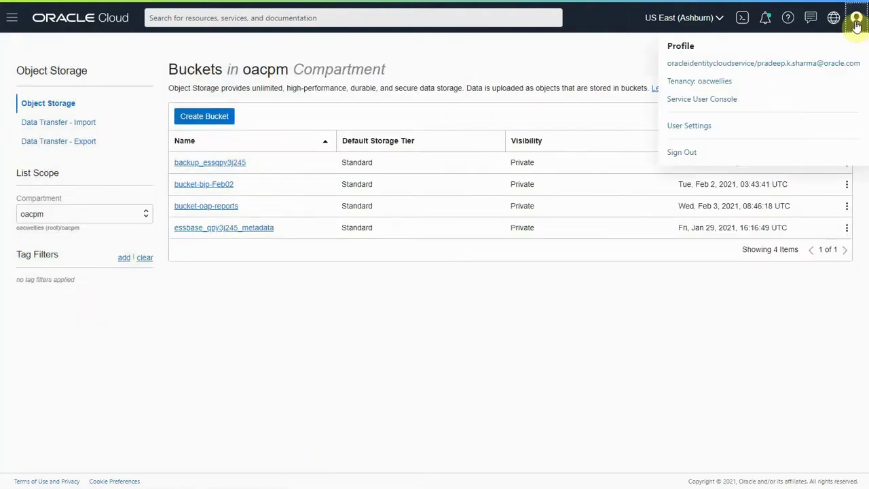
{"action": "left_click", "coordinate": [702, 64]}
{"action": "scroll", "coordinate": [410, 301], "scroll_direction": "down", "scroll_amount": 2}
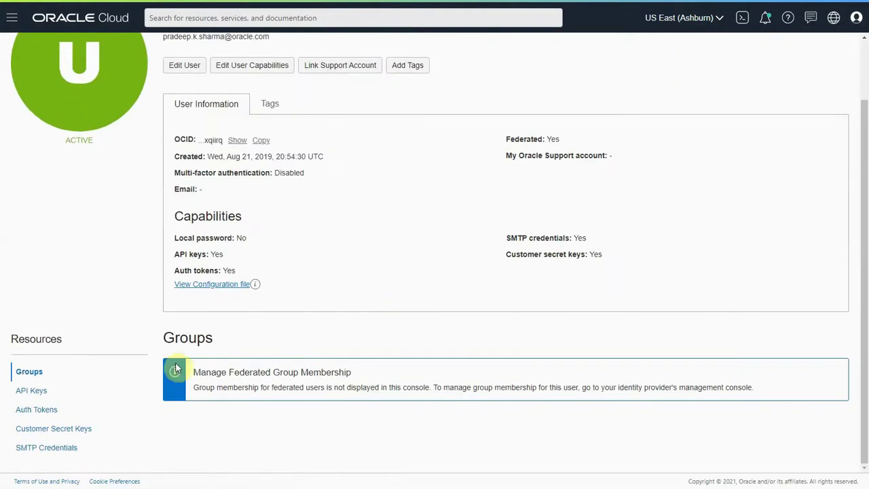
{"action": "left_click", "coordinate": [31, 391]}
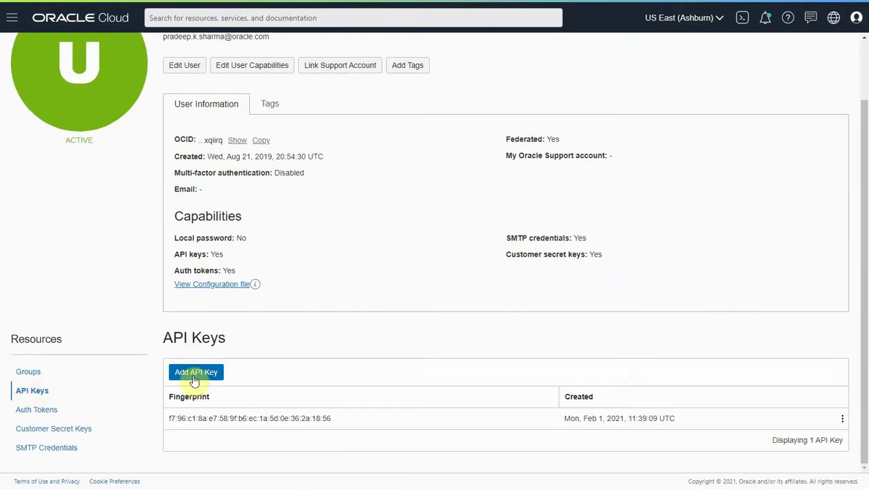
{"action": "left_click", "coordinate": [194, 375]}
{"action": "left_click", "coordinate": [414, 132]}
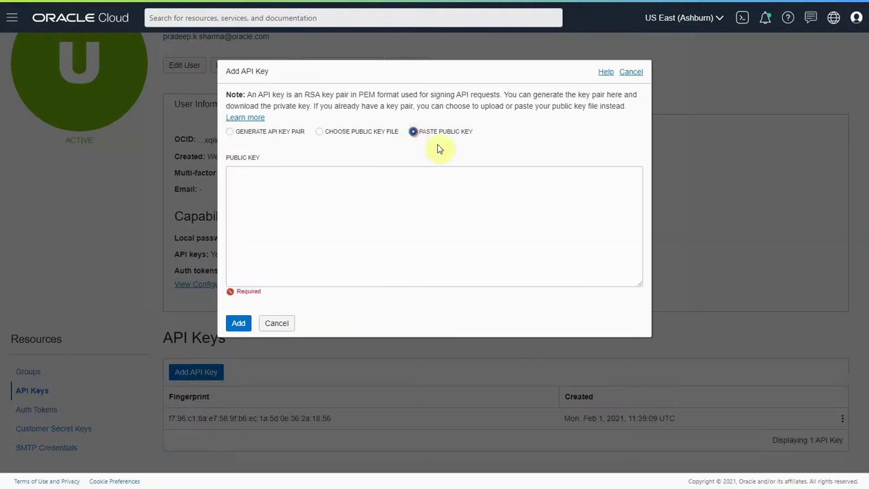
{"action": "left_click", "coordinate": [351, 210]}
{"action": "key", "text": "ctrl+v"}
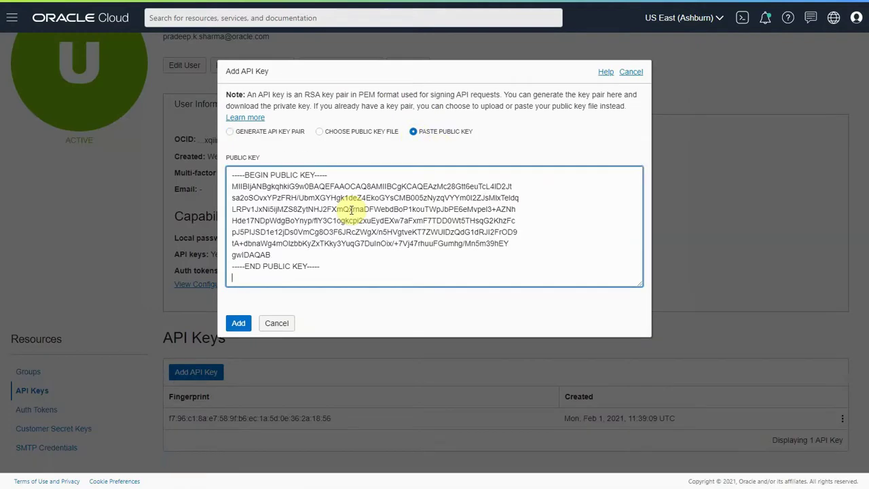
{"action": "left_click", "coordinate": [239, 324]}
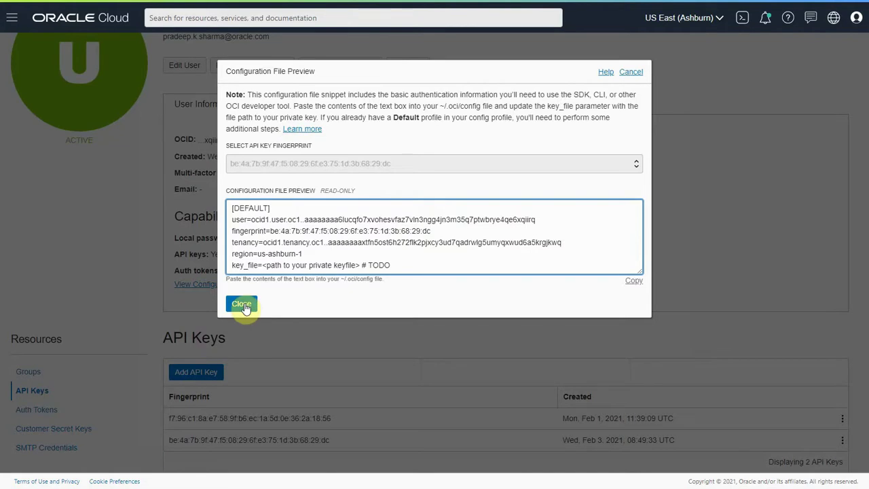
{"action": "left_click", "coordinate": [243, 303]}
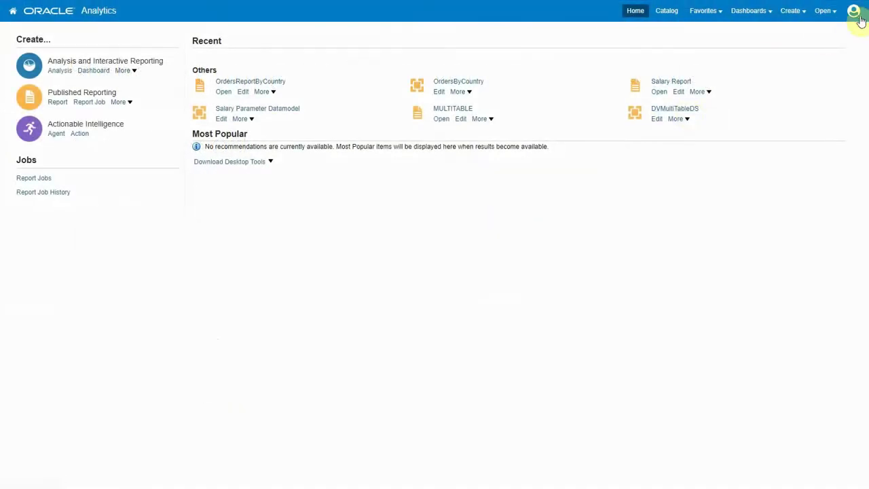
Go to Administration and open Manage Publisher.
{"action": "left_click", "coordinate": [858, 18]}
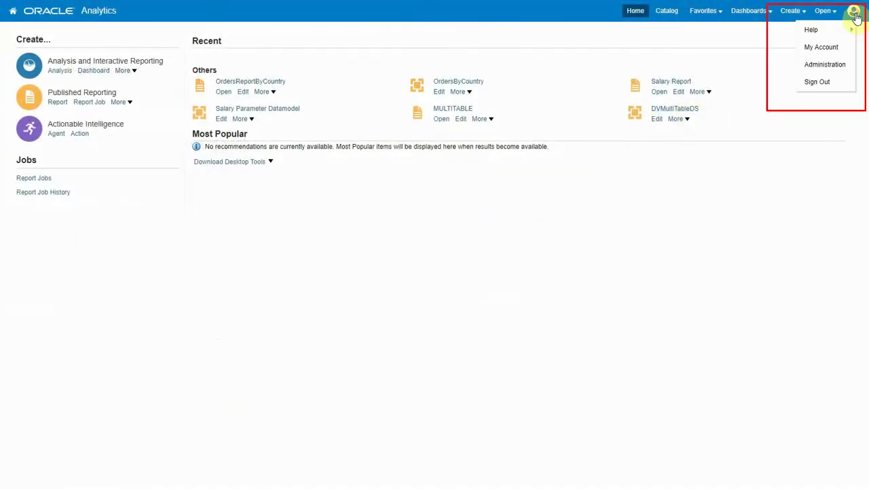
{"action": "left_click", "coordinate": [836, 65]}
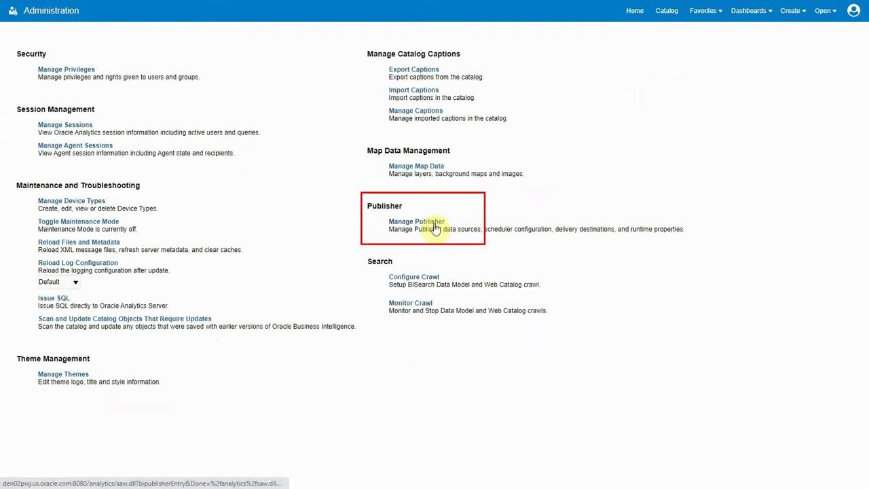
{"action": "left_click", "coordinate": [434, 223]}
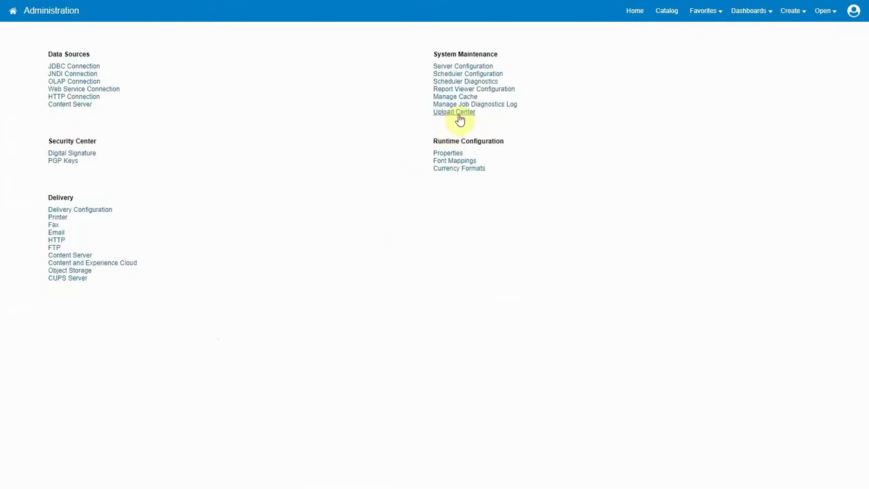
Upload oci_api_key1.pem in the Upload Center as an SSH Private Key file.
{"action": "left_click", "coordinate": [457, 114]}
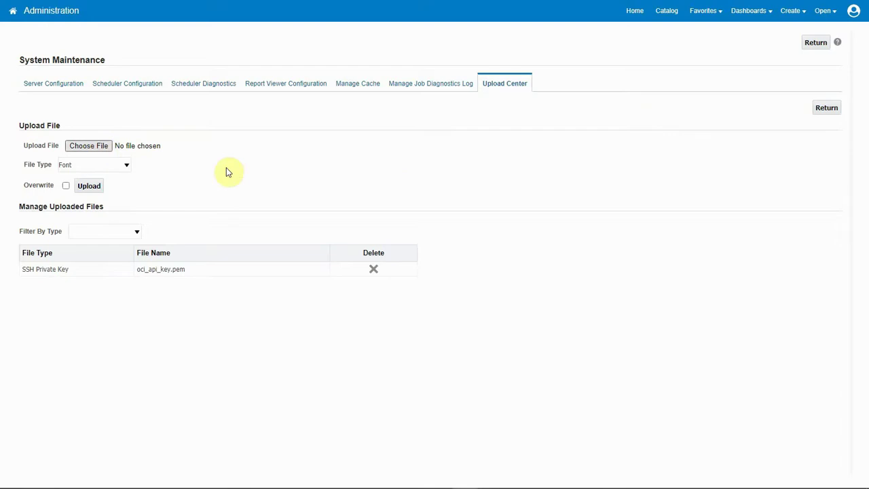
{"action": "left_click", "coordinate": [282, 173]}
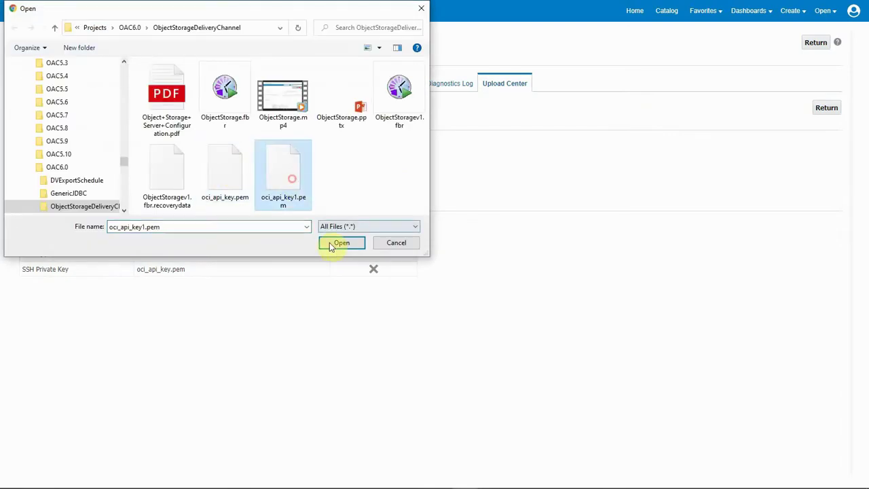
{"action": "left_click", "coordinate": [339, 246]}
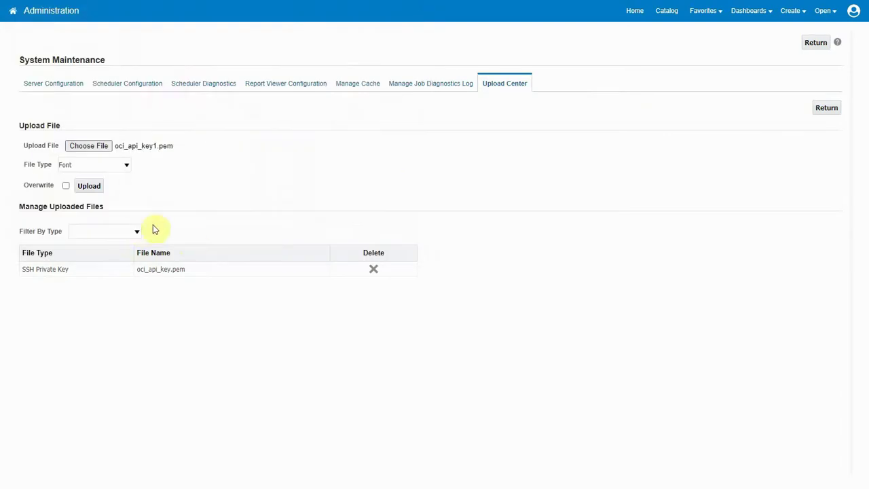
{"action": "left_click", "coordinate": [101, 165]}
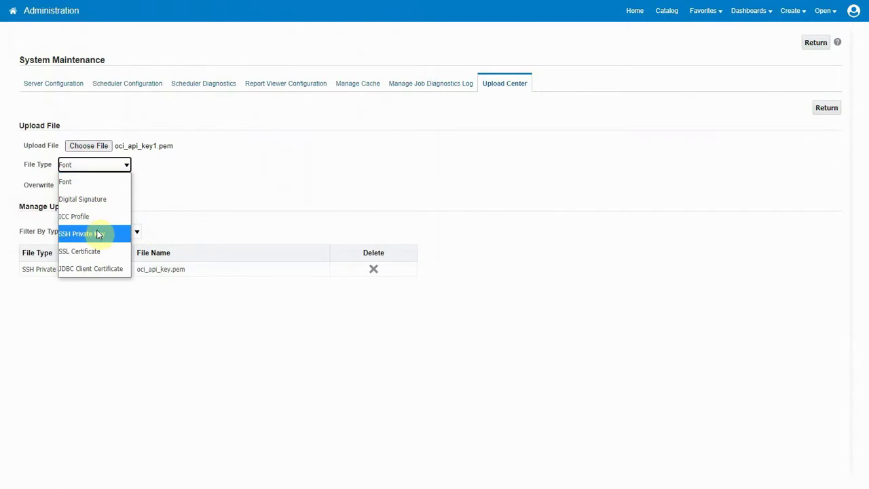
{"action": "left_click", "coordinate": [99, 235]}
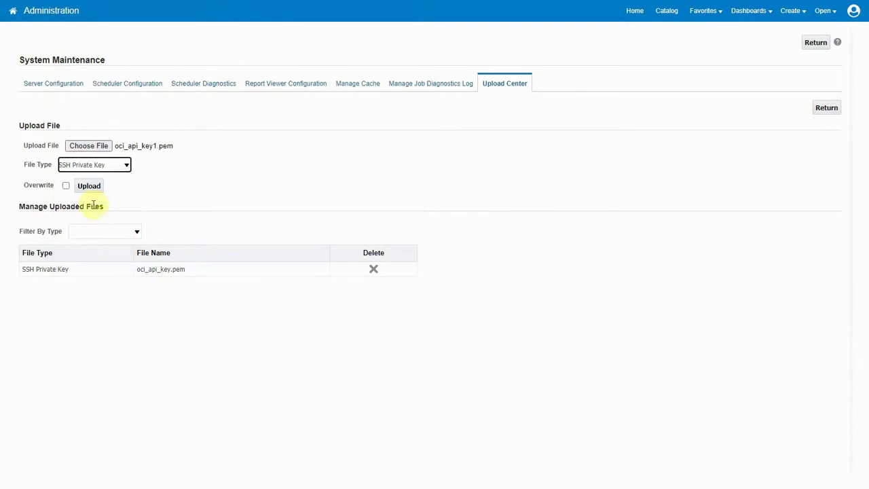
{"action": "left_click", "coordinate": [94, 189]}
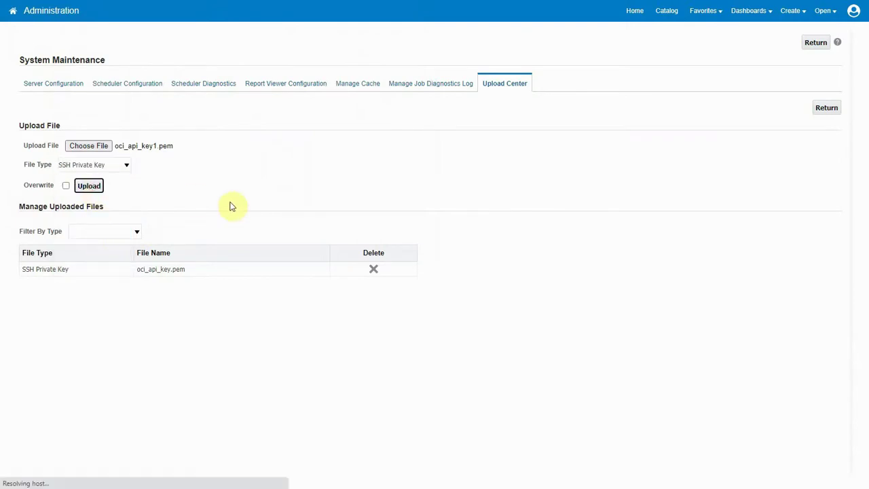
{"action": "left_click", "coordinate": [815, 42]}
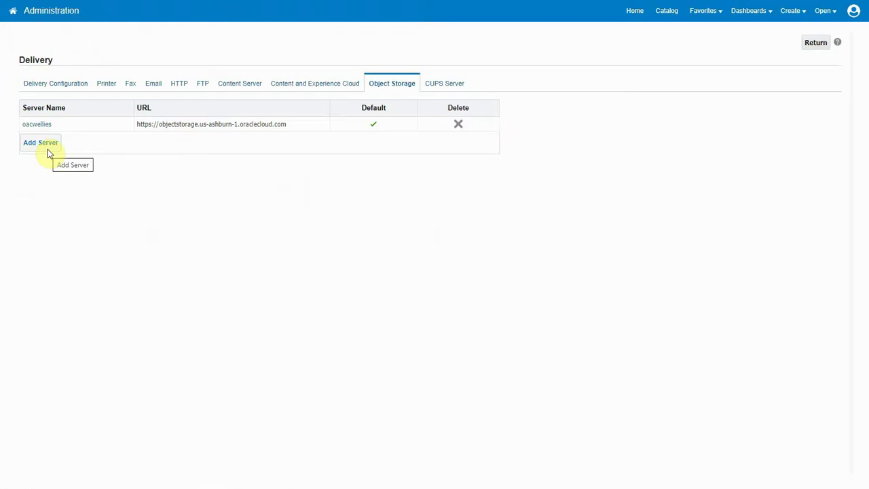
Add server oacwellies-2 using compartment oacpm and bucket-oap-reports, test the connection, and apply.
{"action": "left_click", "coordinate": [49, 150]}
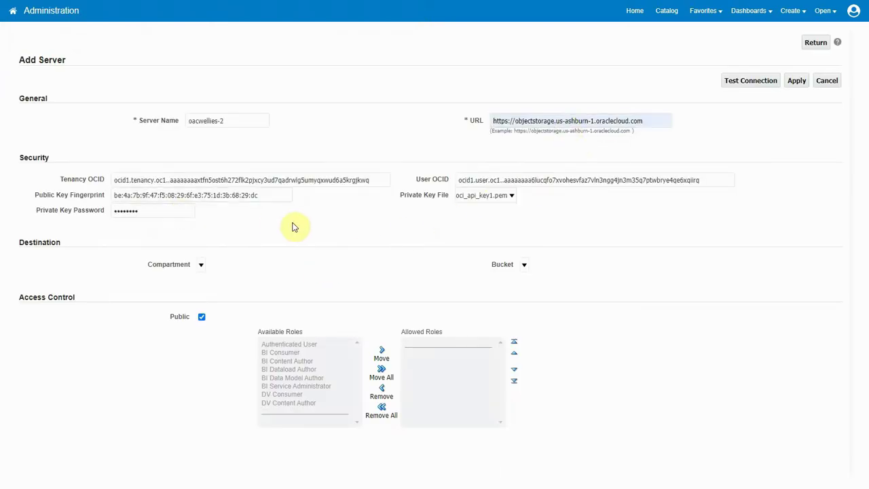
{"action": "left_click", "coordinate": [259, 231]}
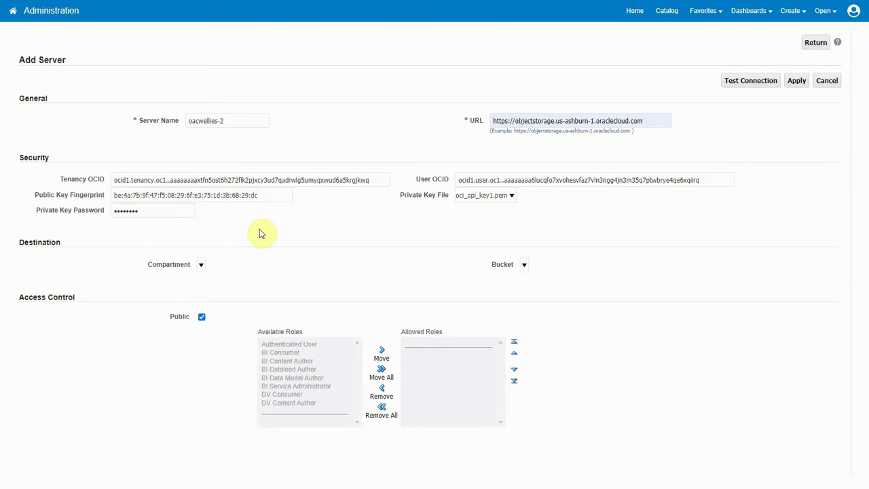
{"action": "left_click", "coordinate": [293, 265]}
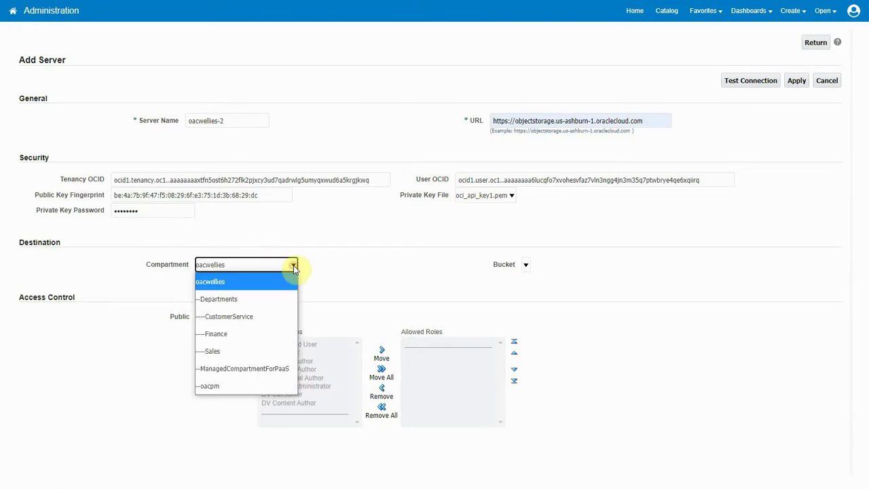
{"action": "left_click", "coordinate": [253, 387]}
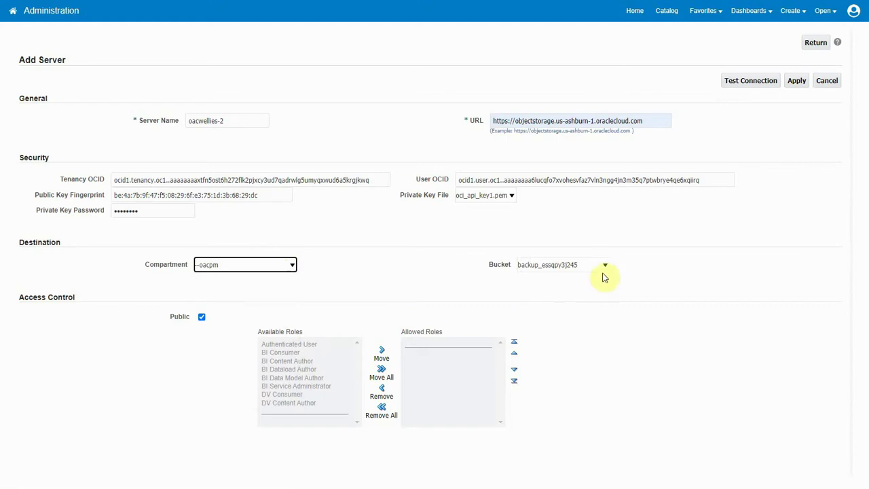
{"action": "left_click", "coordinate": [607, 264]}
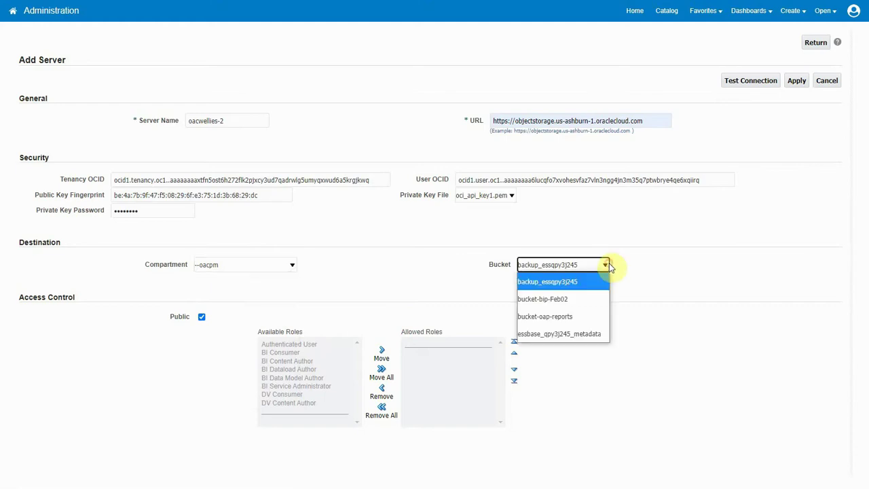
{"action": "left_click", "coordinate": [590, 321]}
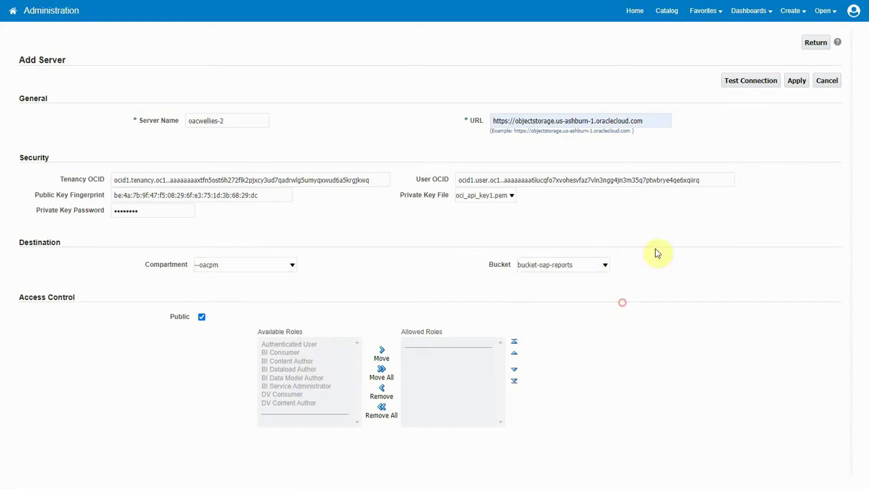
{"action": "left_click", "coordinate": [753, 85]}
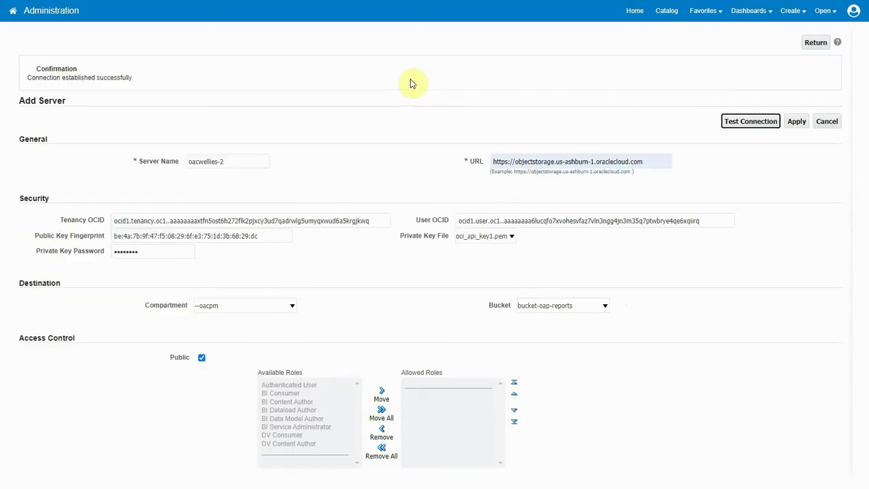
{"action": "left_click", "coordinate": [798, 122]}
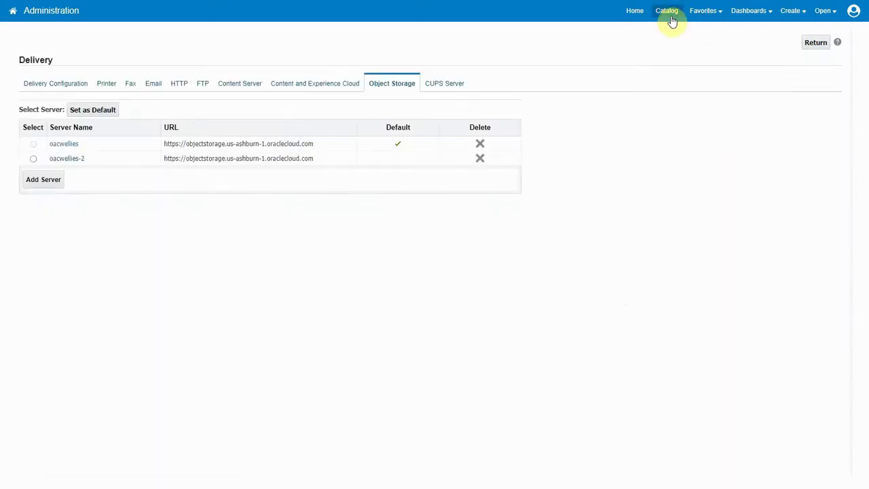
Schedule OrdersReportByCountry with bursting turned off and PDF output format.
{"action": "left_click", "coordinate": [668, 15]}
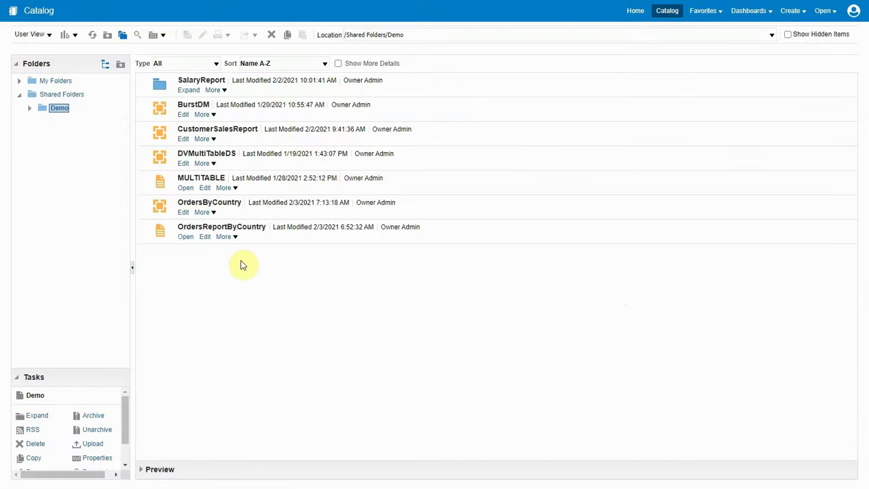
{"action": "left_click", "coordinate": [236, 238]}
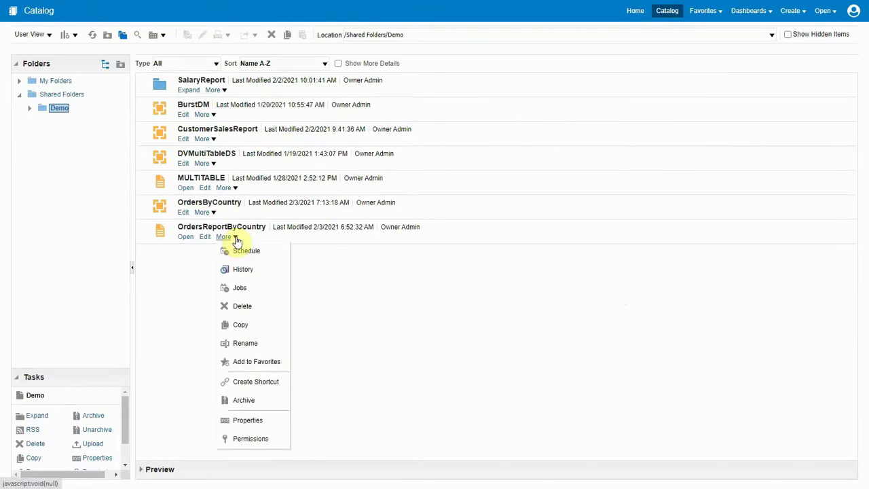
{"action": "left_click", "coordinate": [241, 251]}
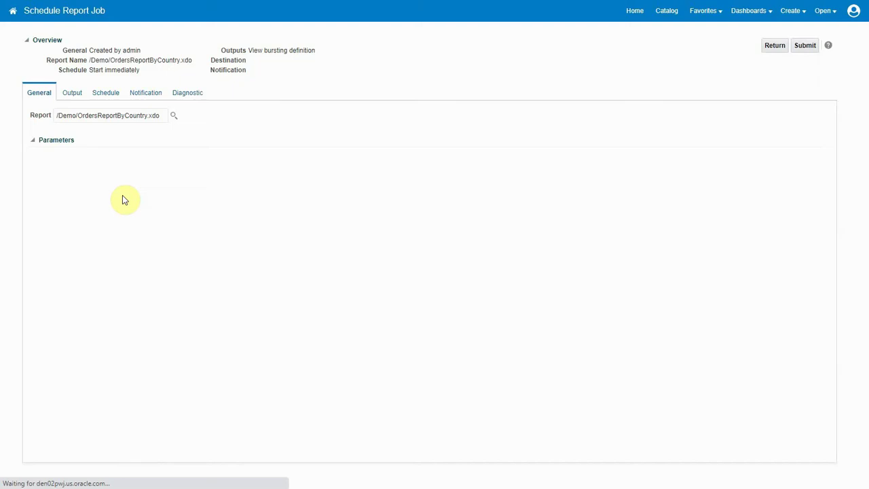
{"action": "left_click", "coordinate": [73, 95]}
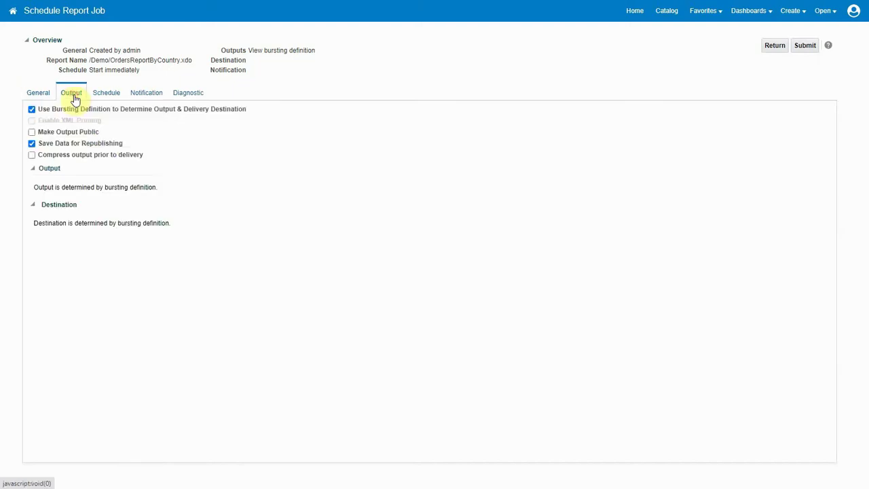
{"action": "left_click", "coordinate": [32, 110]}
{"action": "left_click", "coordinate": [244, 223]}
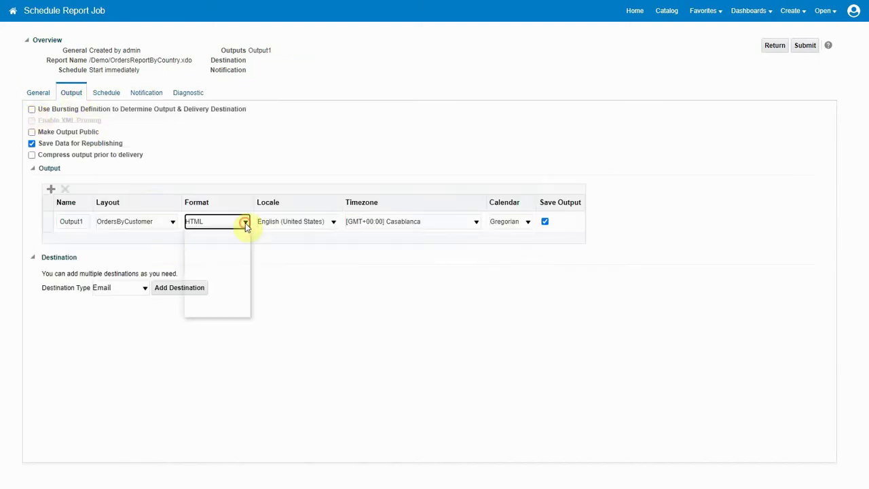
{"action": "left_click", "coordinate": [229, 254]}
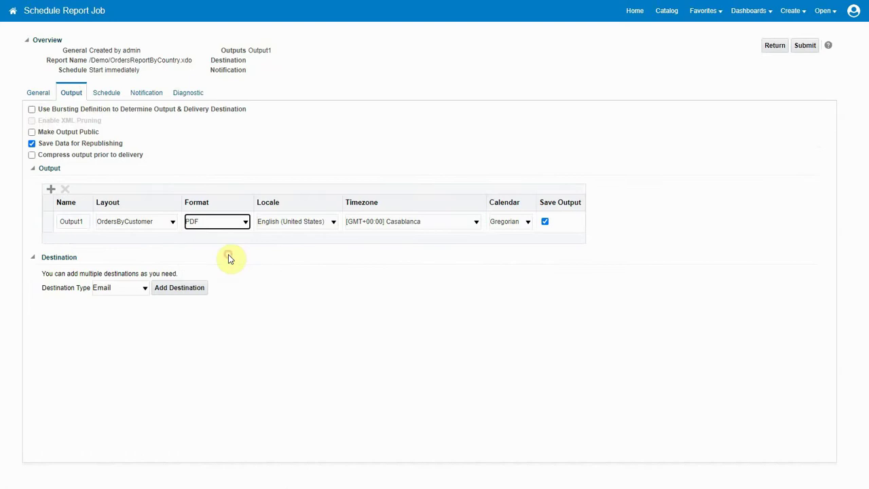
Add an Object Storage destination on oacwellies-2, prefix OAC6.0, file name OrdersByCustomer.
{"action": "left_click", "coordinate": [145, 289]}
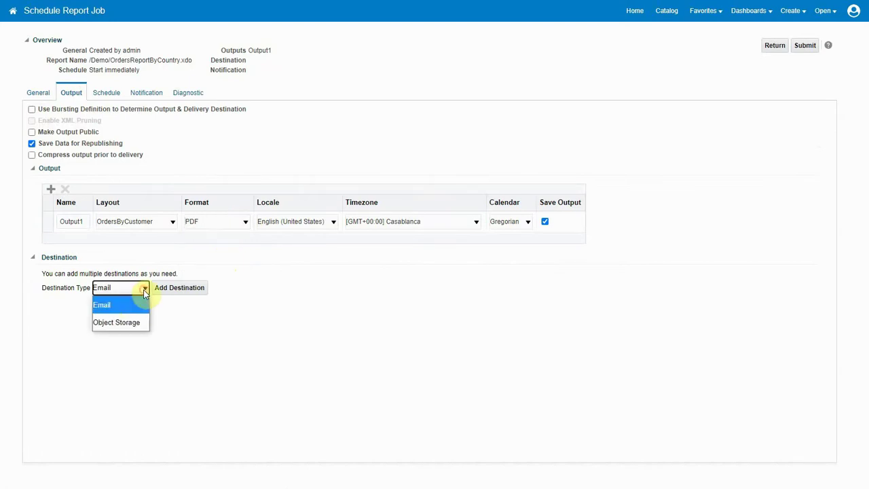
{"action": "left_click", "coordinate": [133, 325]}
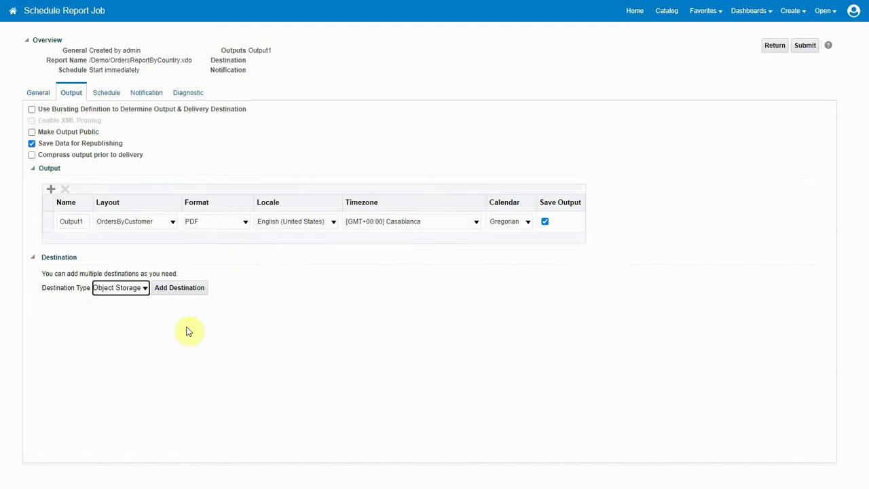
{"action": "left_click", "coordinate": [182, 288]}
{"action": "left_click", "coordinate": [230, 331]}
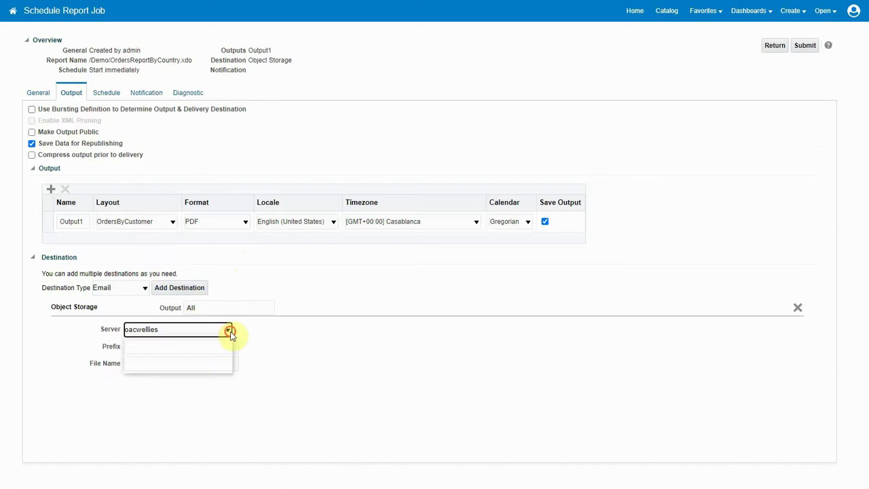
{"action": "left_click", "coordinate": [207, 361]}
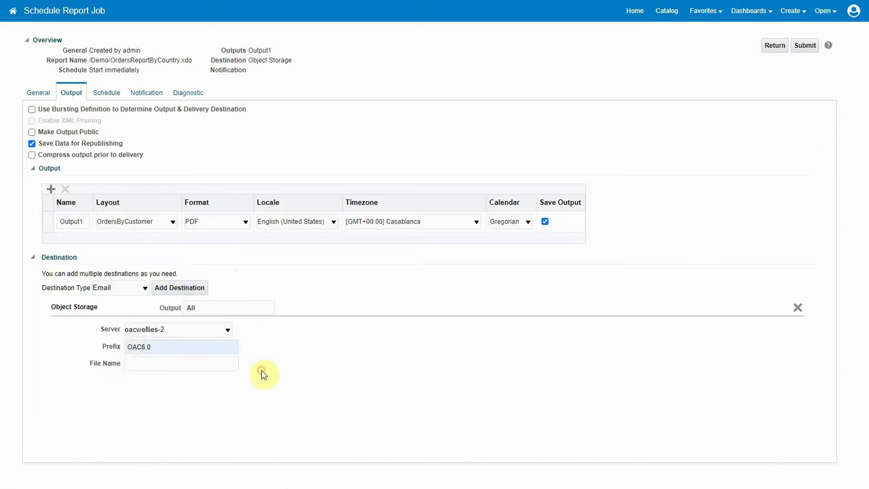
{"action": "left_click", "coordinate": [203, 363]}
{"action": "type", "text": "OrdersByCustomer"}
{"action": "left_click", "coordinate": [345, 372]}
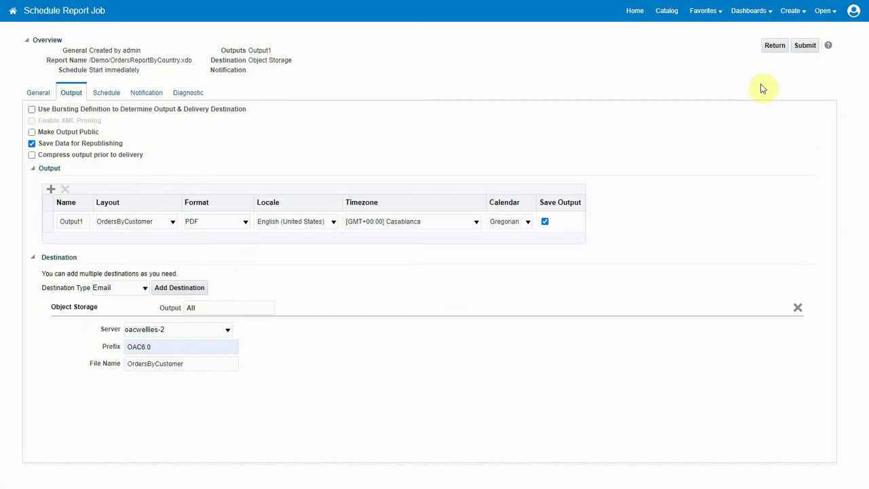
Submit the job as NormalScheduleToObj, dismiss the success notice, and return Home.
{"action": "left_click", "coordinate": [805, 49]}
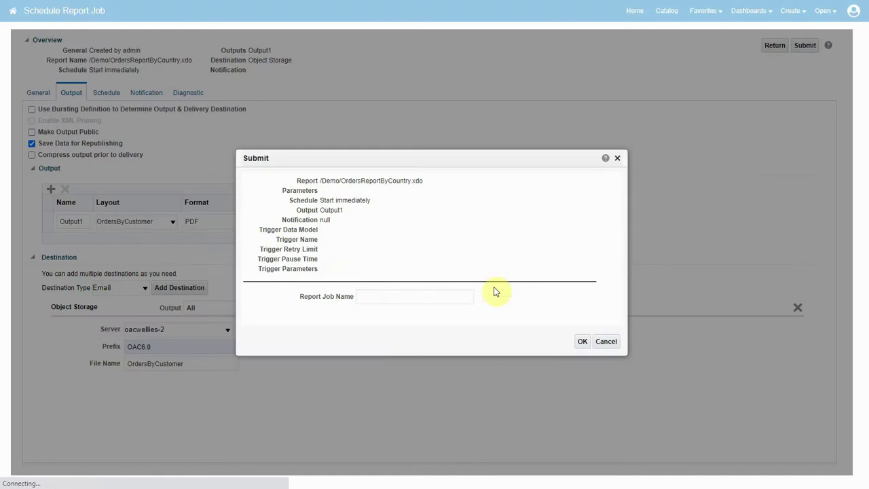
{"action": "left_click", "coordinate": [393, 296]}
{"action": "type", "text": "NormalScheduleToObj"}
{"action": "left_click", "coordinate": [582, 341]}
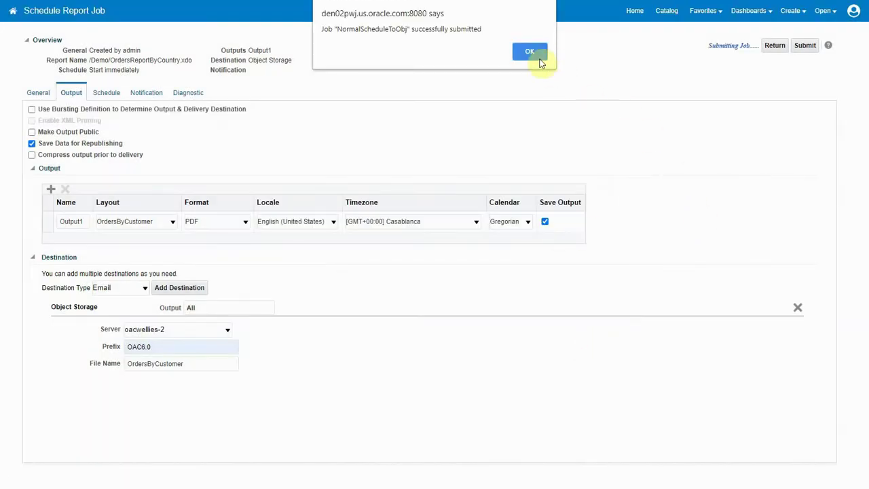
{"action": "left_click", "coordinate": [537, 49]}
{"action": "left_click", "coordinate": [635, 12]}
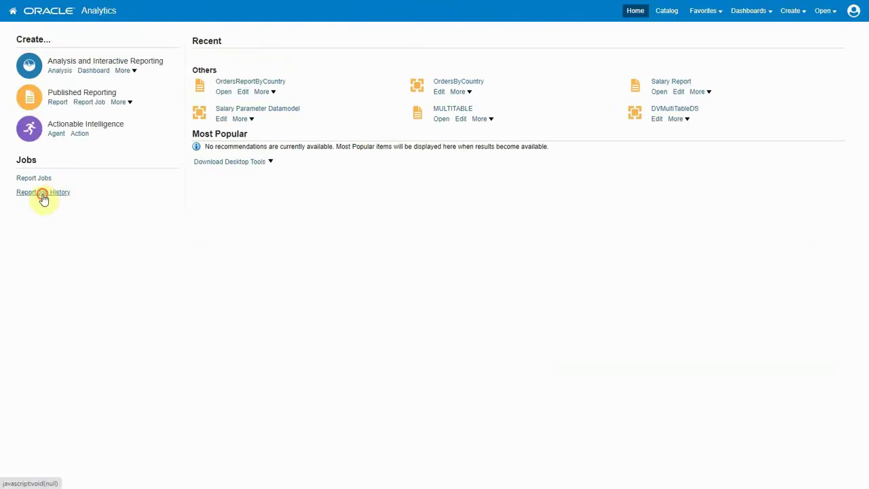
Check NormalScheduleToObj's history for the oacwellies-2 delivery and view the Output1 PDF.
{"action": "left_click", "coordinate": [43, 194]}
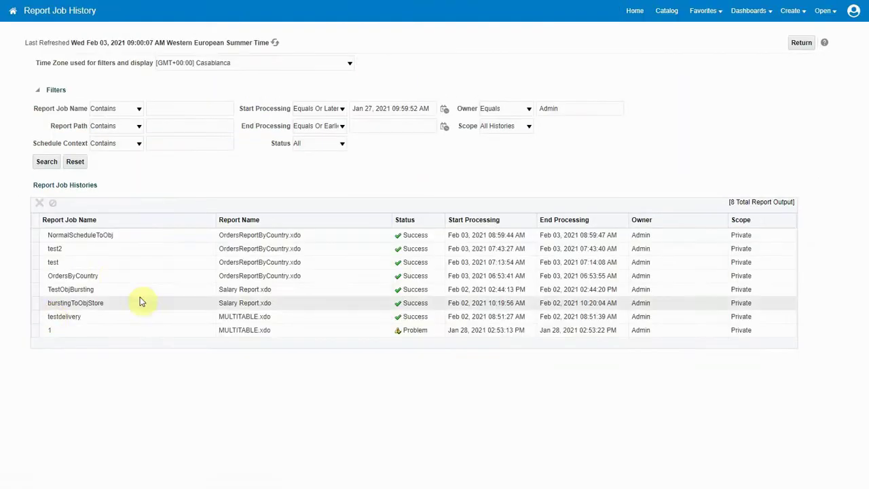
{"action": "left_click", "coordinate": [91, 235]}
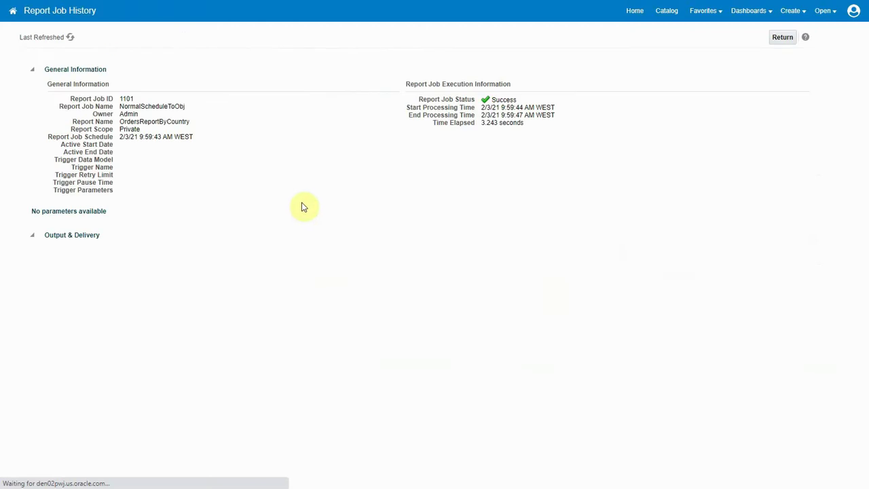
{"action": "left_click", "coordinate": [74, 303]}
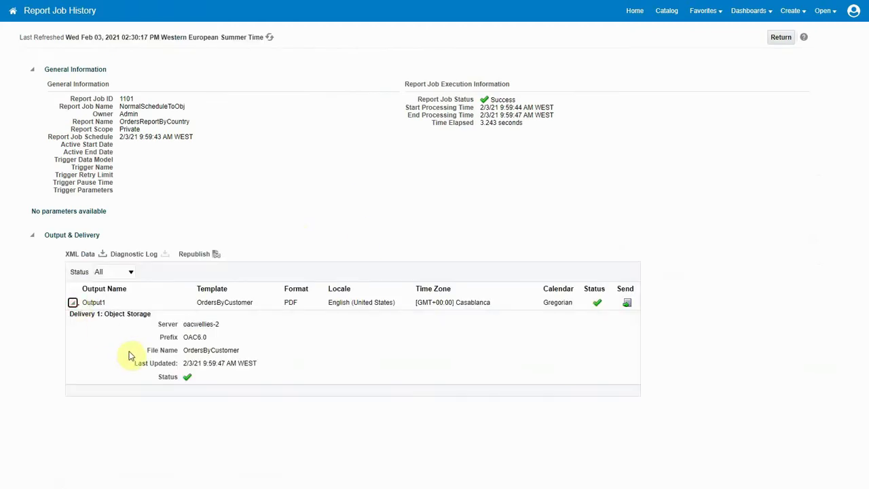
{"action": "left_click", "coordinate": [94, 303]}
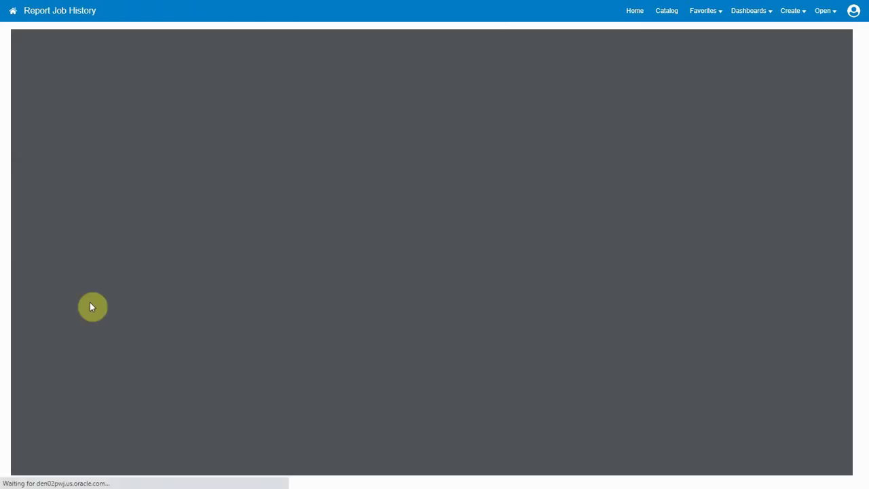
{"action": "scroll", "coordinate": [514, 229], "scroll_direction": "down", "scroll_amount": 2}
{"action": "scroll", "coordinate": [514, 229], "scroll_direction": "down", "scroll_amount": 4}
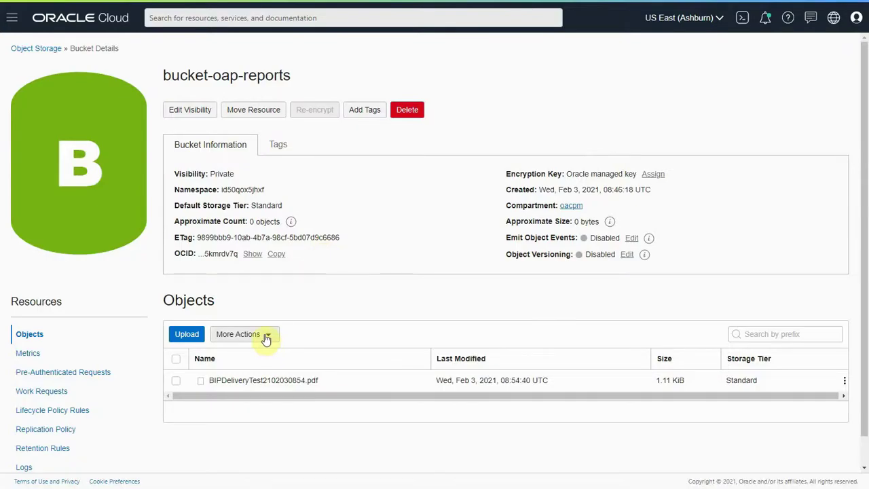
Refresh the bucket's object list and open the OAC6.0 folder.
{"action": "left_click", "coordinate": [265, 338]}
{"action": "left_click", "coordinate": [252, 374]}
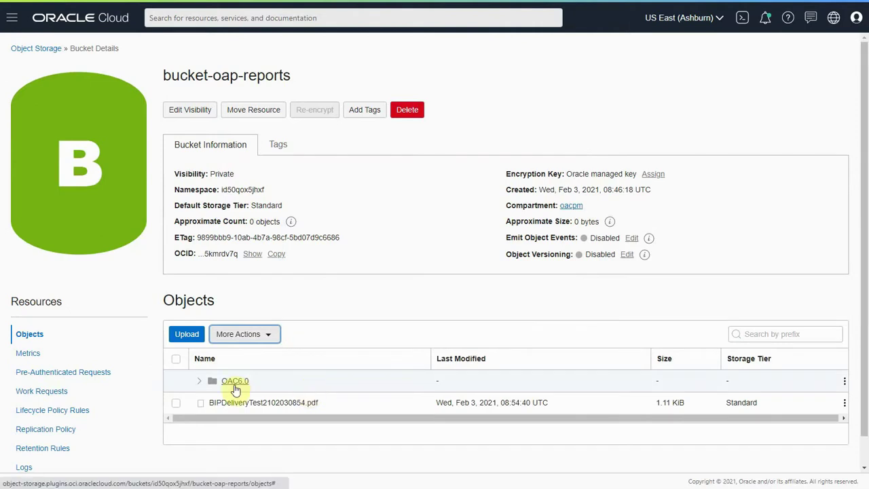
{"action": "left_click", "coordinate": [235, 385]}
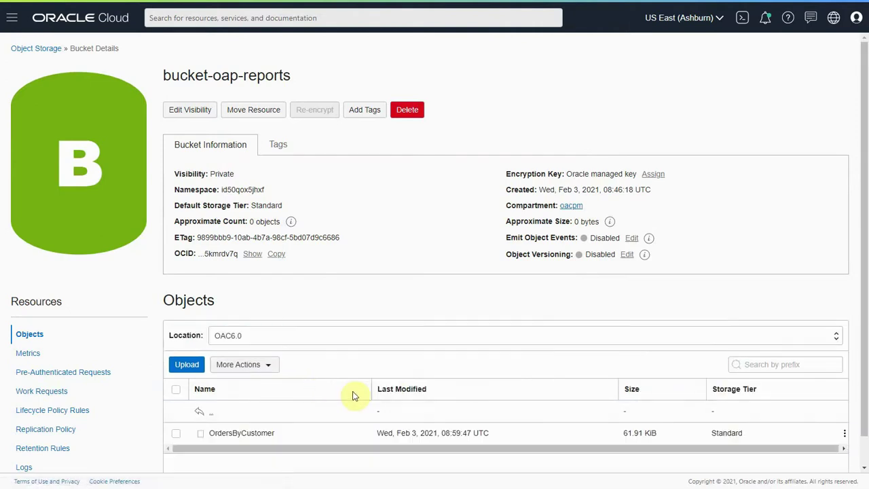
{"action": "scroll", "coordinate": [818, 445], "scroll_direction": "down", "scroll_amount": 1}
Download OrdersByCustomer and scroll through the 23-page PDF.
{"action": "left_click", "coordinate": [845, 432]}
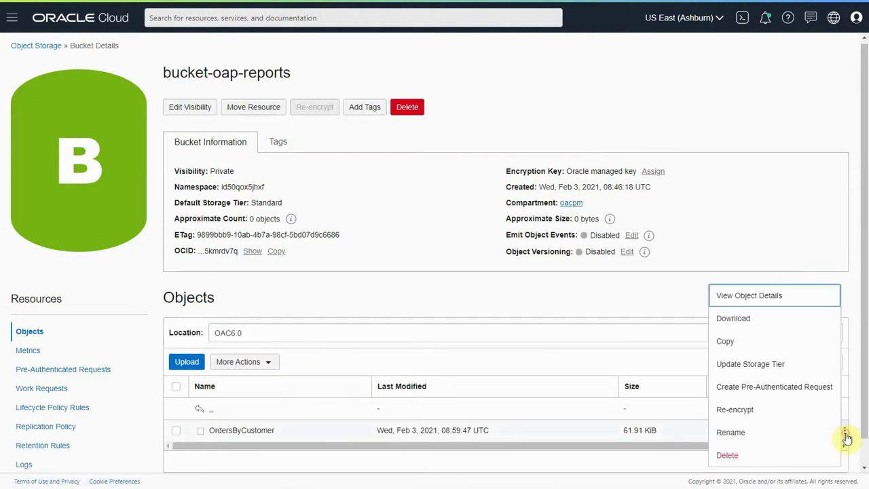
{"action": "left_click", "coordinate": [750, 319]}
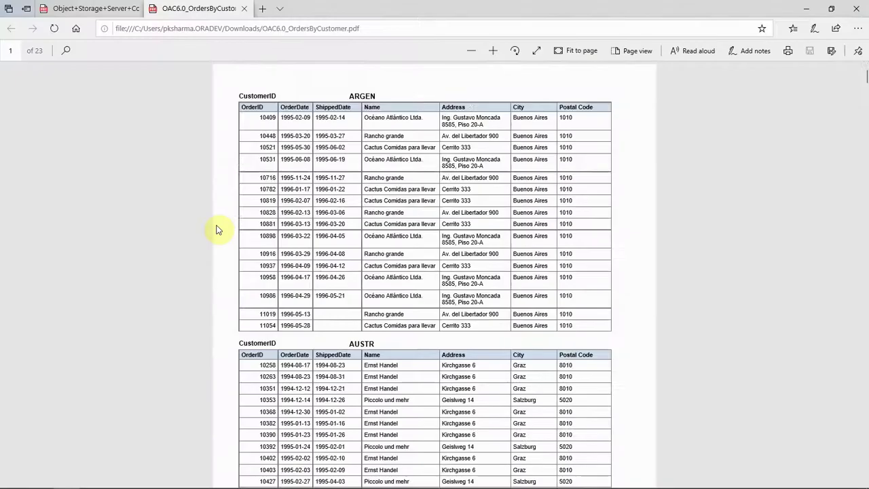
{"action": "scroll", "coordinate": [216, 228], "scroll_direction": "down", "scroll_amount": 3}
{"action": "scroll", "coordinate": [217, 229], "scroll_direction": "down", "scroll_amount": 5}
{"action": "scroll", "coordinate": [215, 229], "scroll_direction": "down", "scroll_amount": 3}
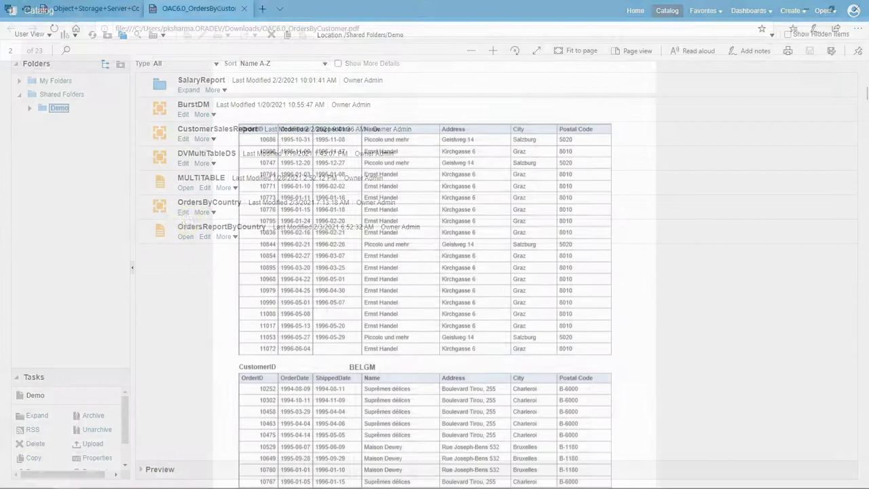
Inspect OrdersByCountry's Bursting to ObjStr query, then schedule OrdersReportByCountry.
{"action": "left_click", "coordinate": [184, 213]}
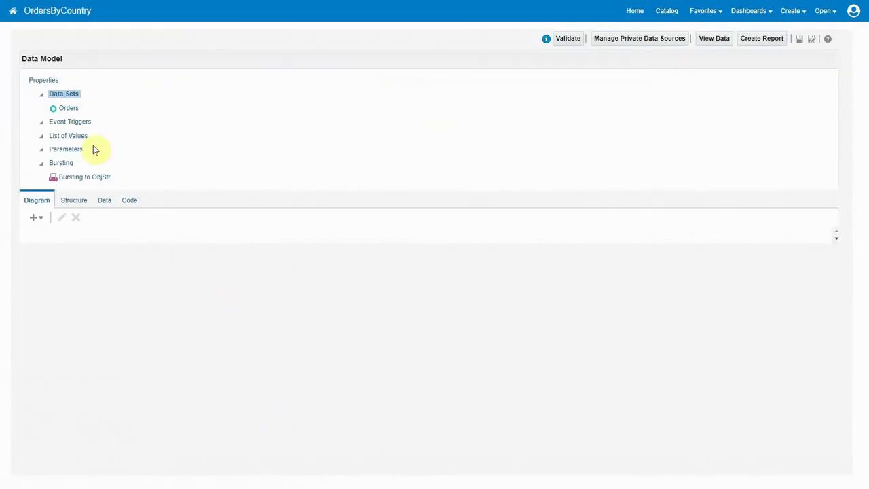
{"action": "left_click", "coordinate": [79, 180]}
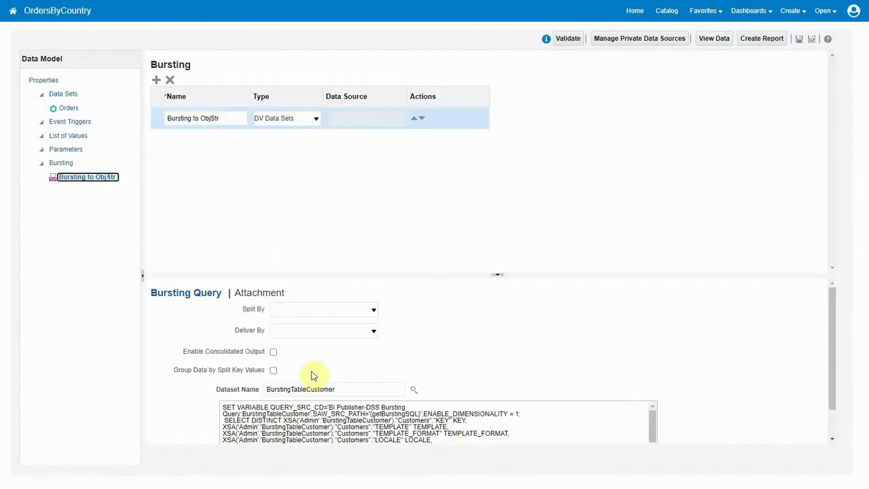
{"action": "left_click_drag", "start_coordinate": [832, 394], "coordinate": [836, 422]}
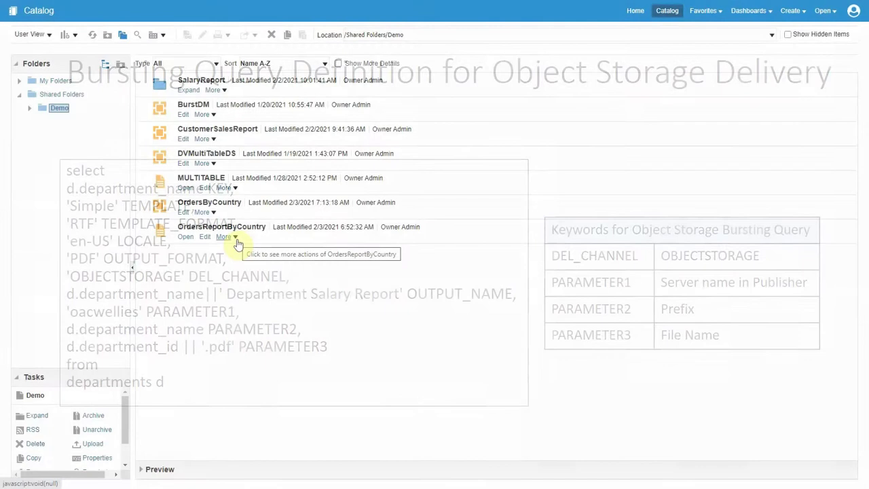
{"action": "left_click", "coordinate": [237, 239]}
{"action": "left_click", "coordinate": [248, 251]}
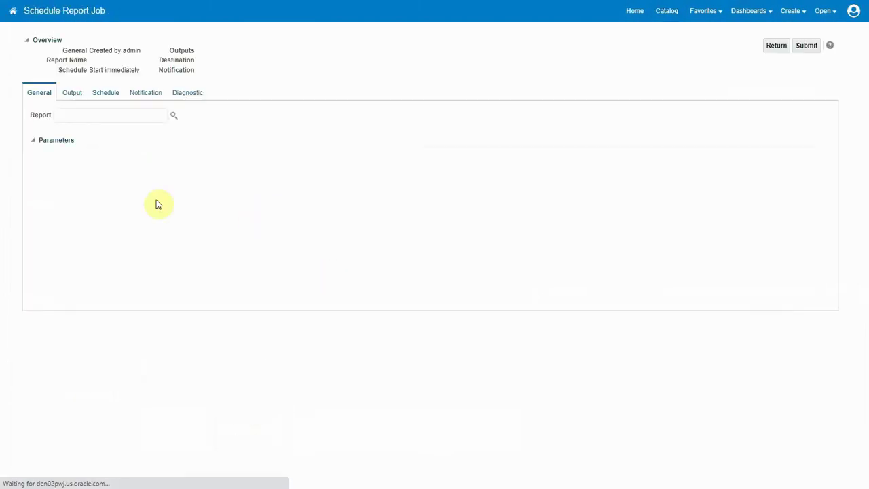
Submit OrdersReportByCountry as job 'BurstingJob', keeping 'Use Bursting Definition' for output and delivery.
{"action": "left_click", "coordinate": [71, 95]}
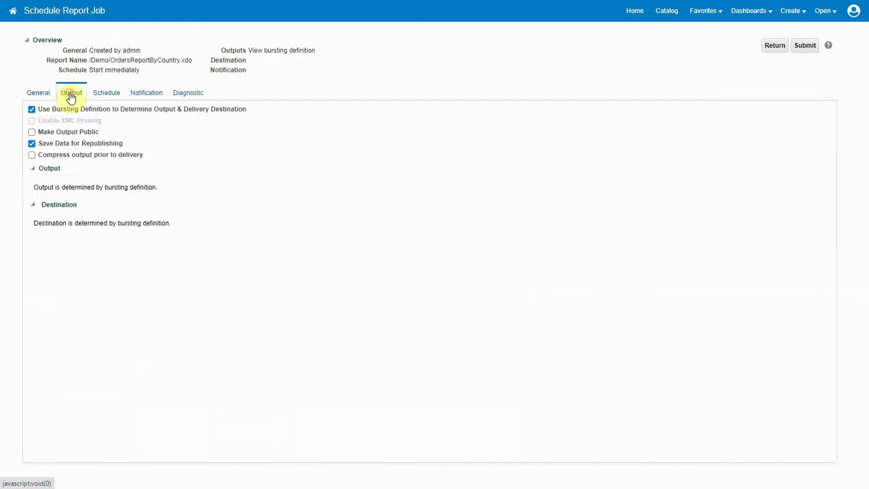
{"action": "left_click", "coordinate": [805, 45]}
{"action": "left_click", "coordinate": [420, 299]}
{"action": "type", "text": "BurstingJob"}
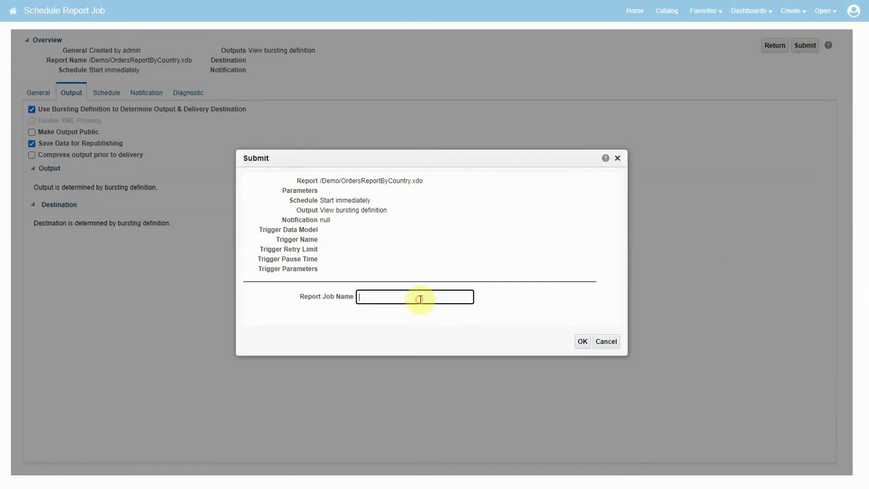
{"action": "left_click", "coordinate": [581, 344]}
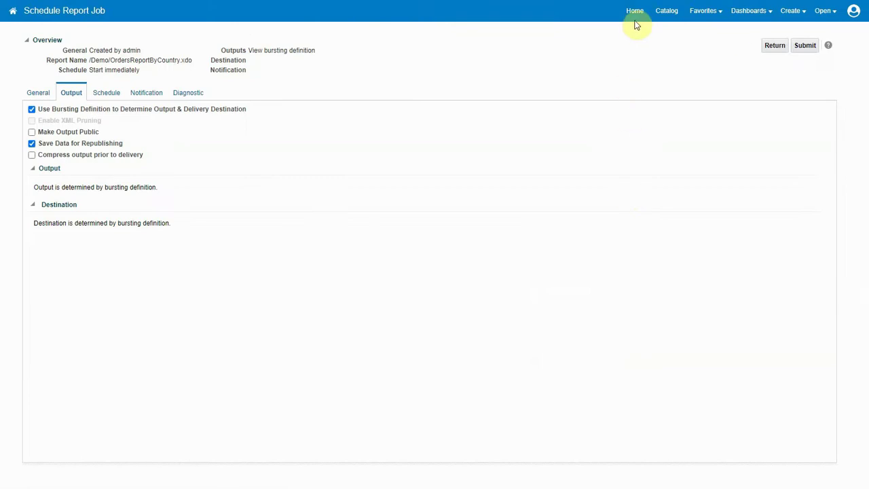
{"action": "left_click", "coordinate": [635, 14]}
Open BurstingJob in Report Job History and expand the American Distributors, Inc. delivery row.
{"action": "left_click", "coordinate": [51, 193]}
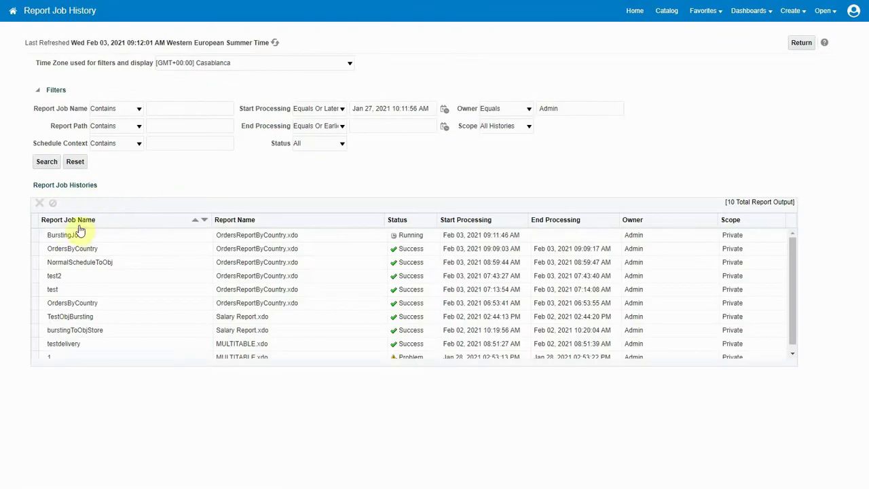
{"action": "left_click", "coordinate": [64, 235]}
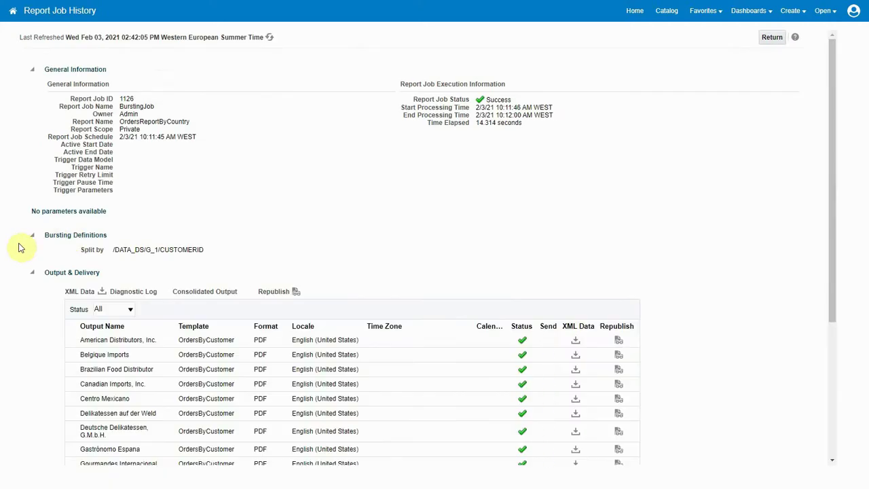
{"action": "scroll", "coordinate": [36, 338], "scroll_direction": "down", "scroll_amount": 1}
{"action": "scroll", "coordinate": [34, 337], "scroll_direction": "down", "scroll_amount": 1}
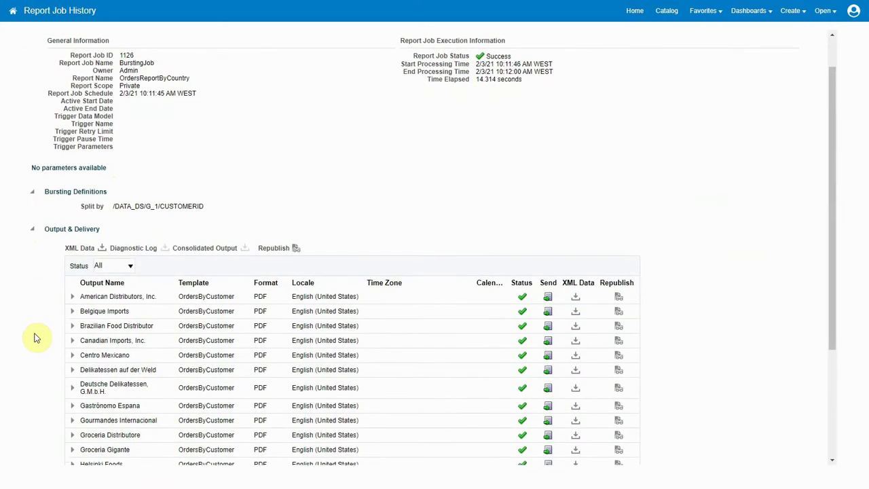
{"action": "left_click", "coordinate": [72, 297]}
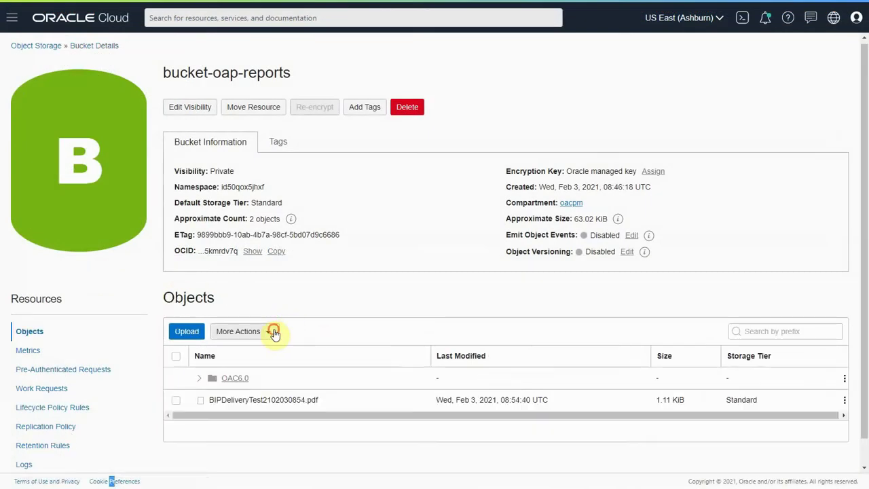
In the bucket's Objects list, expand the OAC6.0 folder and then its USADI subfolder.
{"action": "left_click", "coordinate": [274, 332]}
{"action": "left_click", "coordinate": [263, 371]}
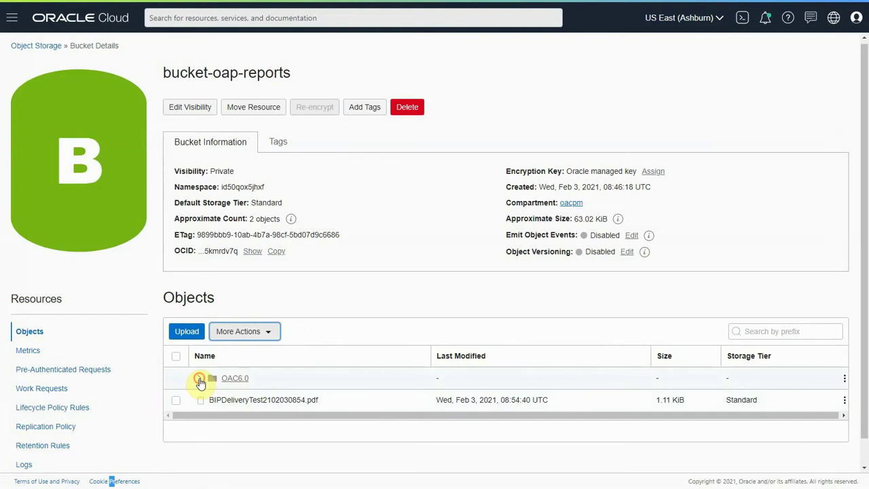
{"action": "left_click", "coordinate": [199, 379]}
{"action": "scroll", "coordinate": [381, 386], "scroll_direction": "down", "scroll_amount": 1}
{"action": "scroll", "coordinate": [380, 386], "scroll_direction": "down", "scroll_amount": 2}
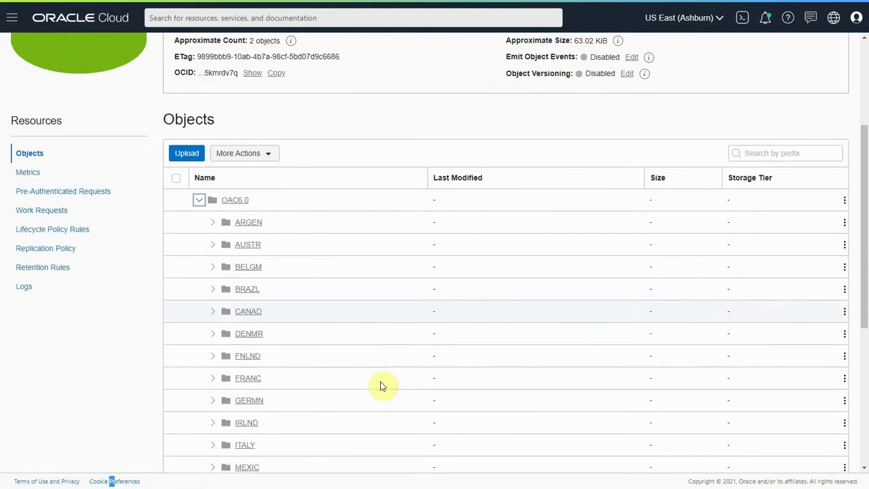
{"action": "scroll", "coordinate": [326, 379], "scroll_direction": "down", "scroll_amount": 3}
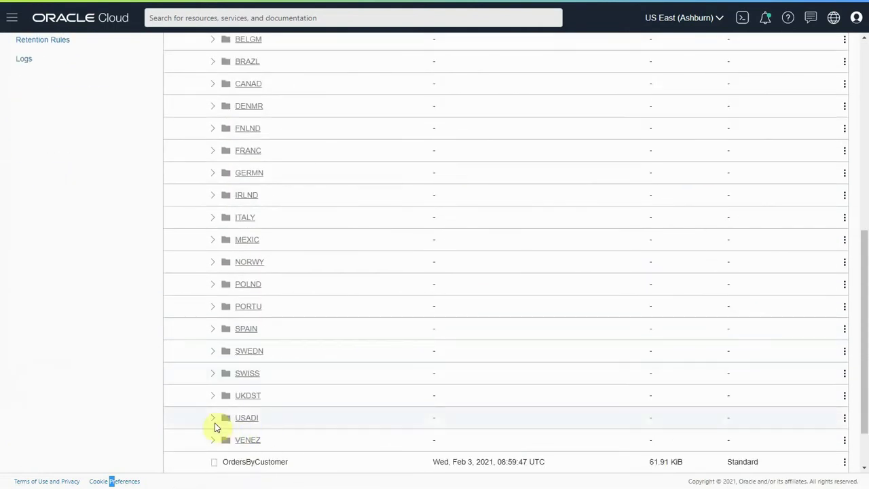
{"action": "left_click", "coordinate": [213, 418]}
Download 'American Distributors, Inc.pdf' from USADI and open the downloaded file.
{"action": "scroll", "coordinate": [329, 421], "scroll_direction": "down", "scroll_amount": 1}
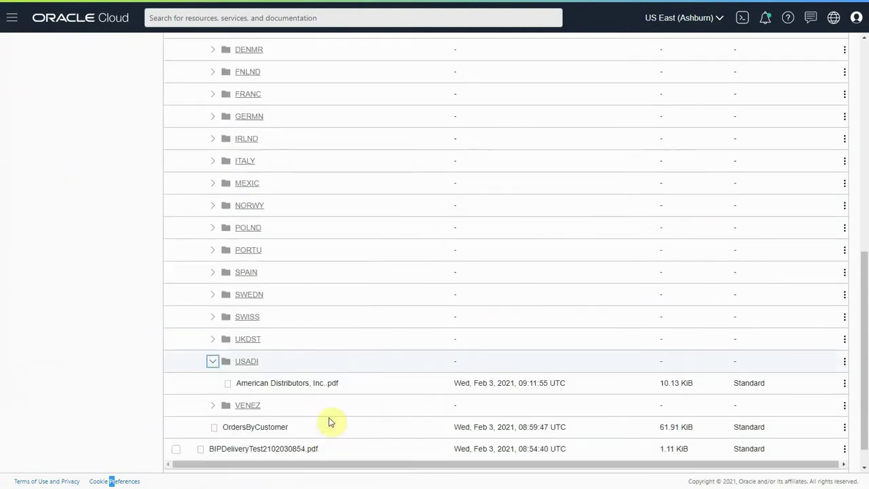
{"action": "left_click", "coordinate": [844, 382]}
{"action": "left_click", "coordinate": [746, 318]}
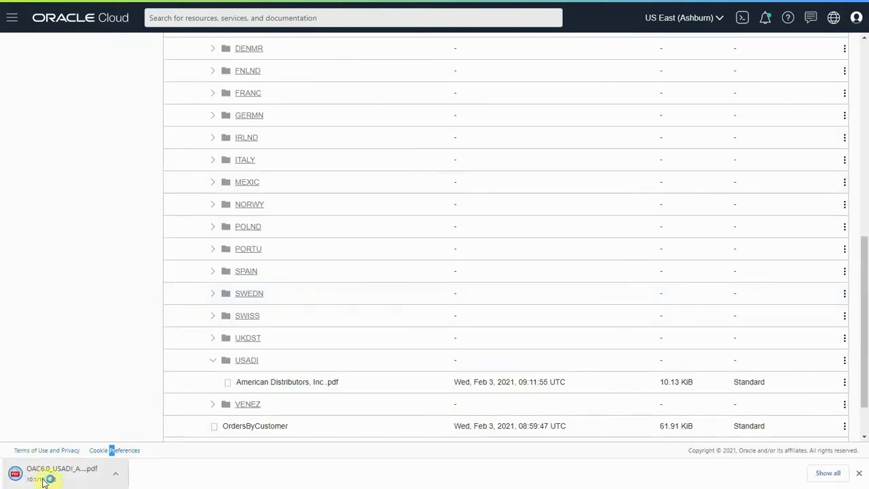
{"action": "left_click", "coordinate": [42, 478]}
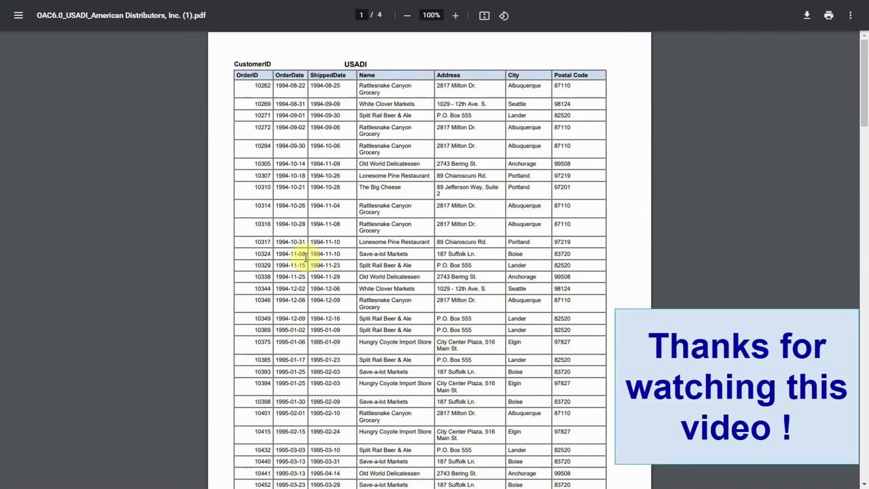